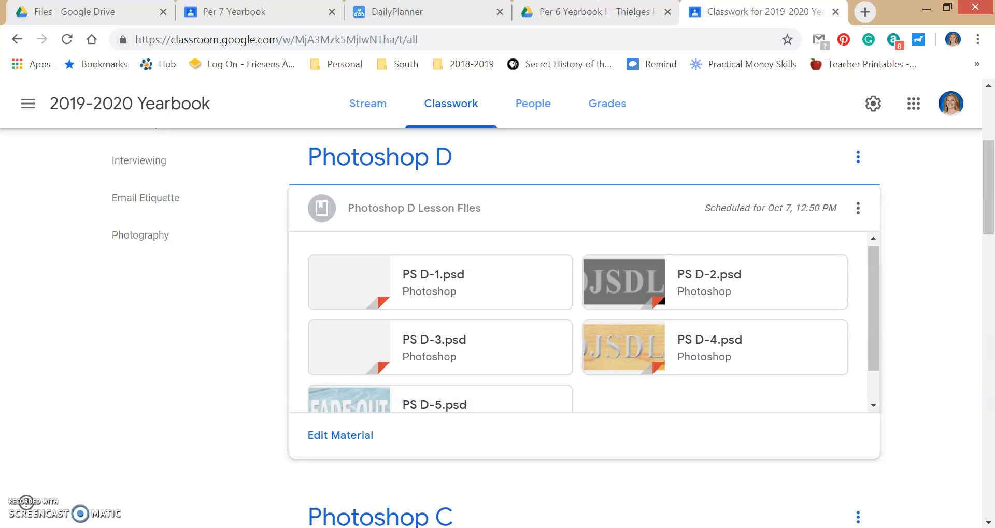
Step: Download PS D-1.psd from the Photoshop D lesson files and open it in Photoshop
left_click(463, 279)
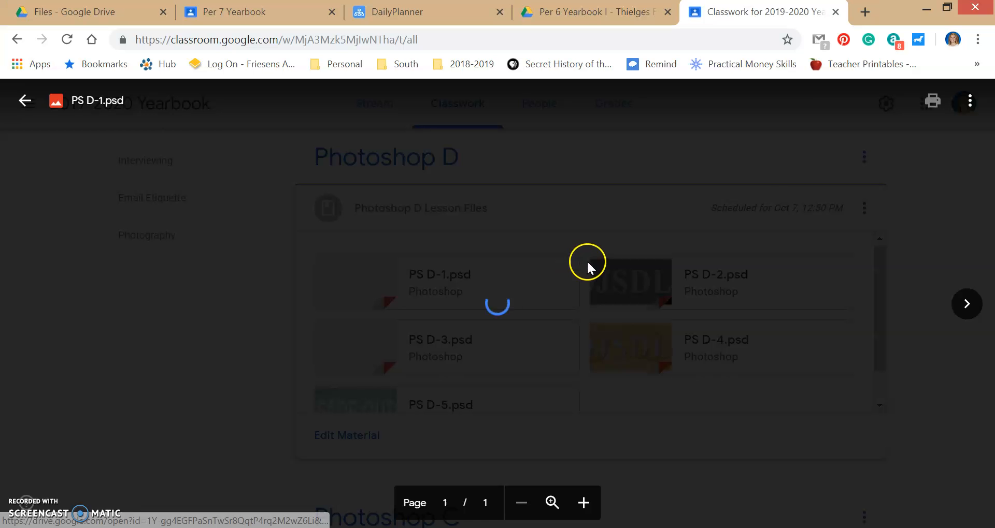
left_click(973, 109)
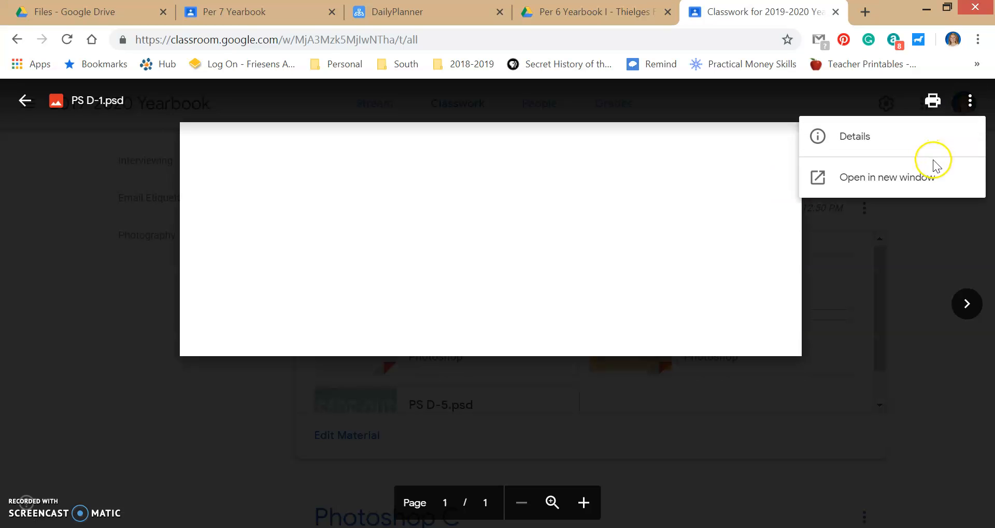
left_click(928, 176)
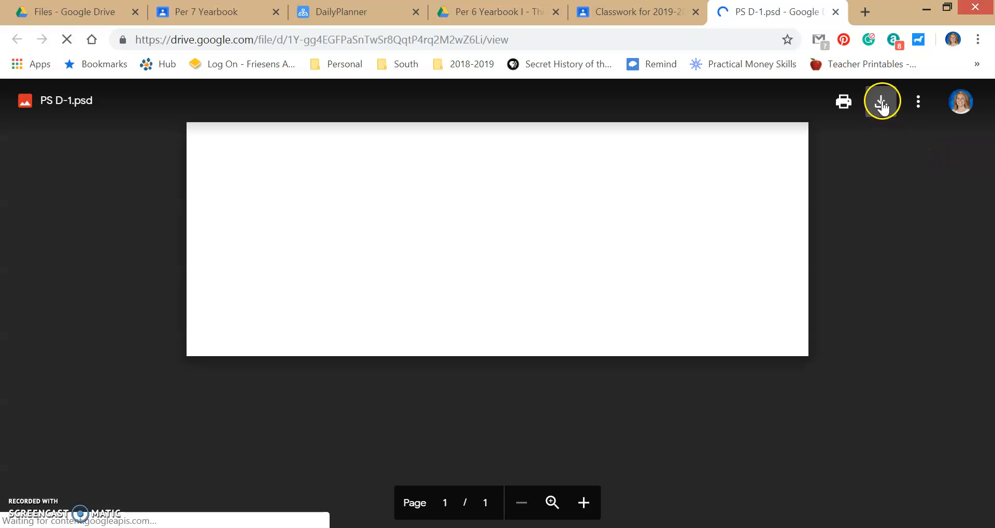
left_click(882, 103)
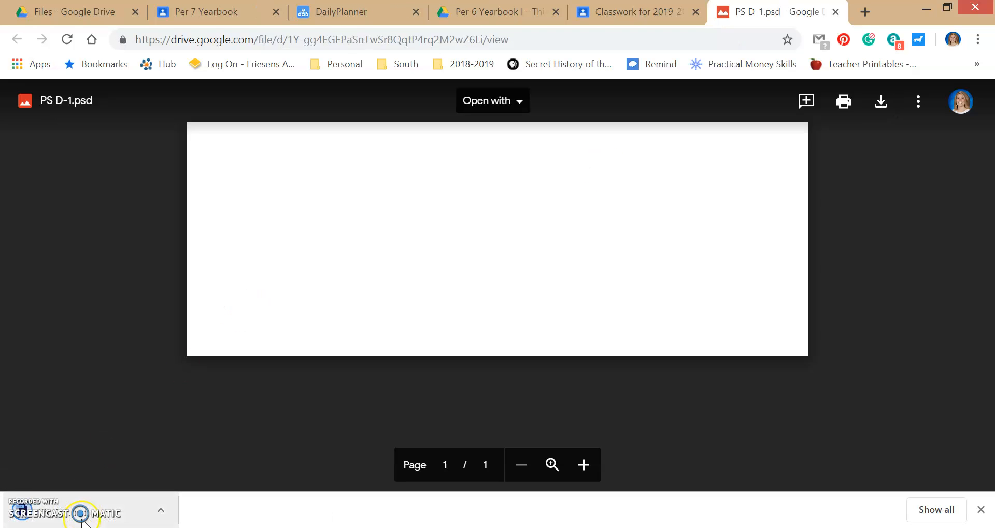
left_click(81, 522)
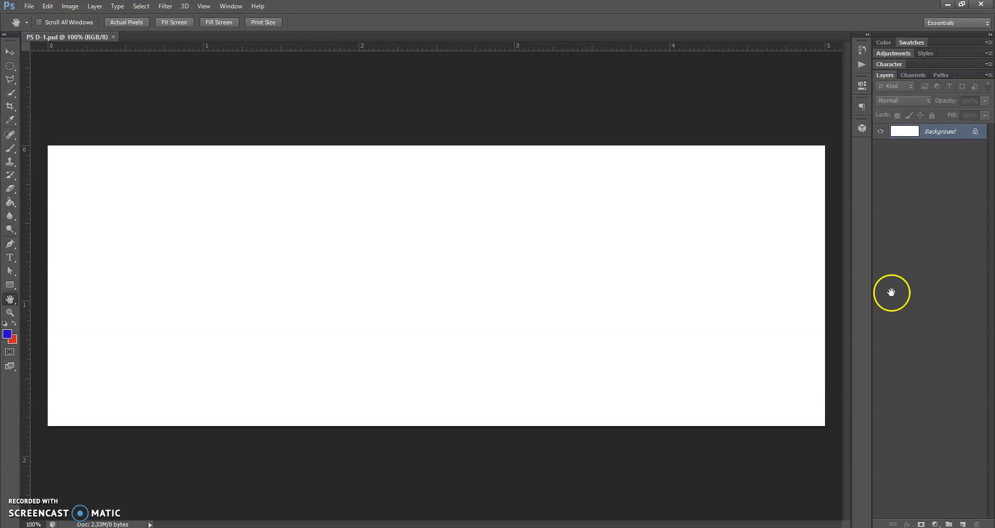
Step: Expand the Character settings so the text formatting options are shown above the layers
left_click(889, 66)
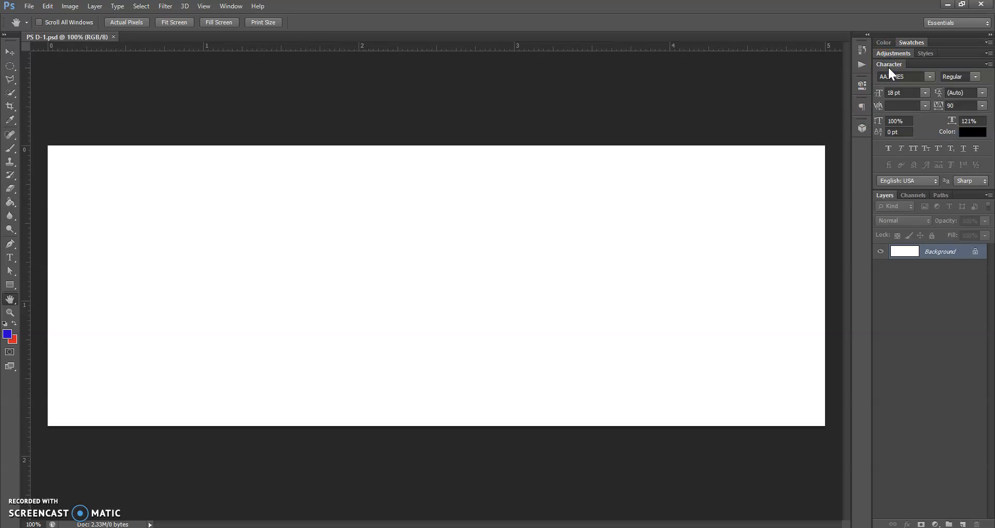
left_click(888, 67)
left_click(889, 66)
left_click(234, 6)
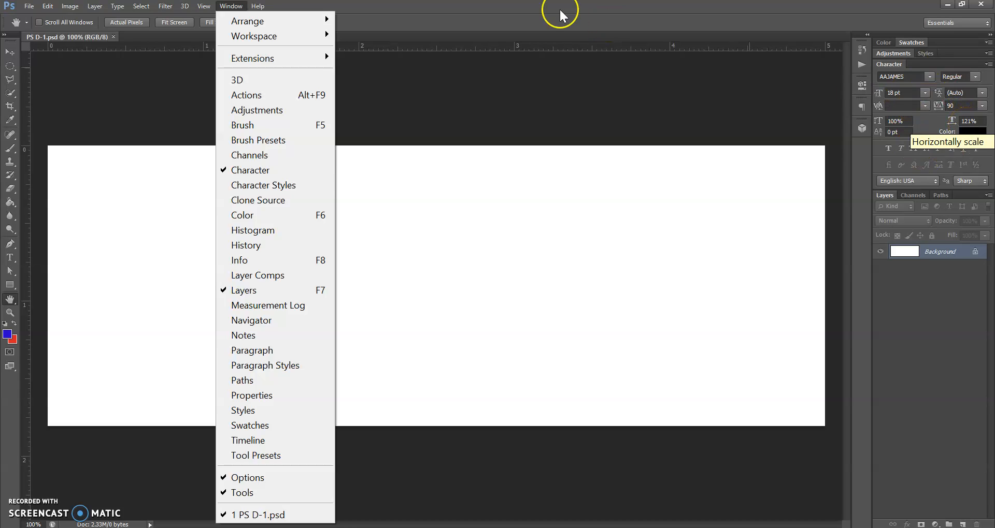
right_click(445, 11)
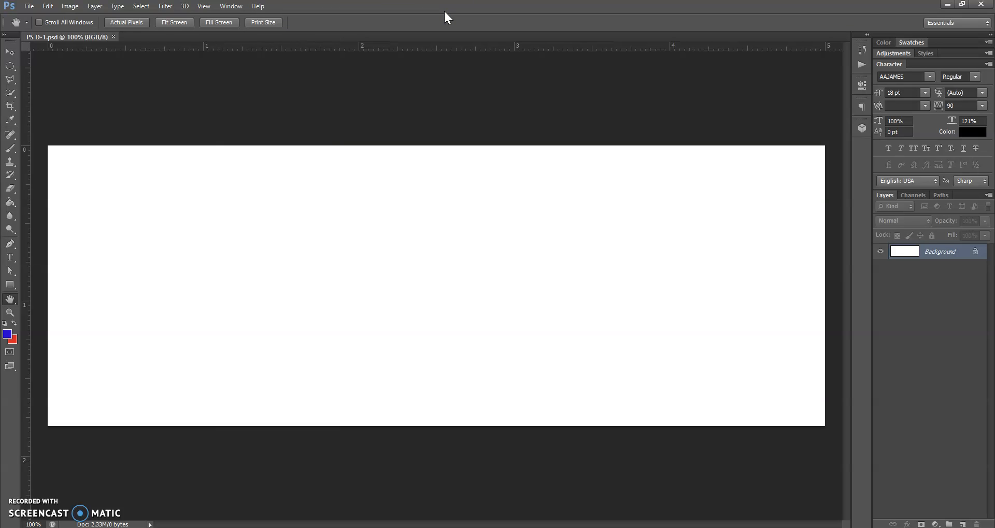
Step: Add a horizontal text line with the teacher's title and surname on the blank canvas and commit it
left_click(11, 258)
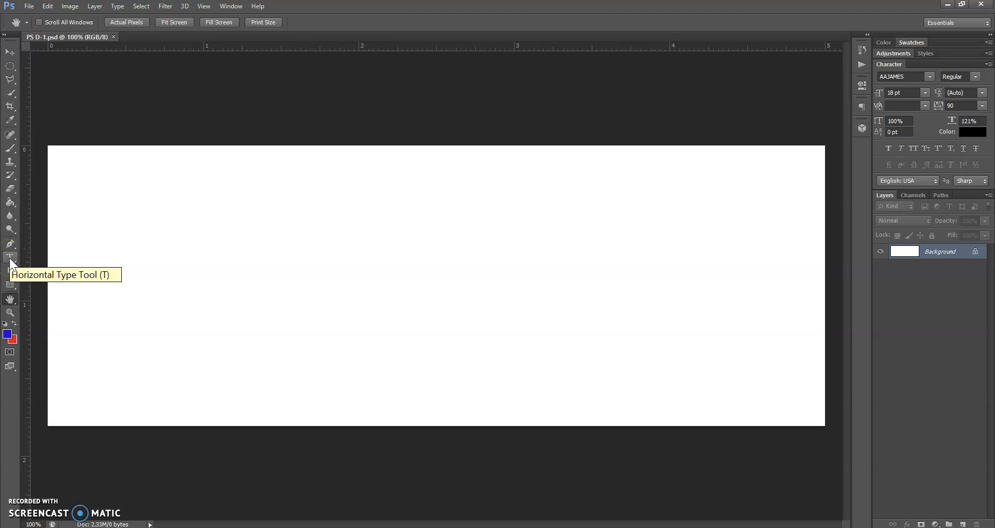
left_click(10, 258)
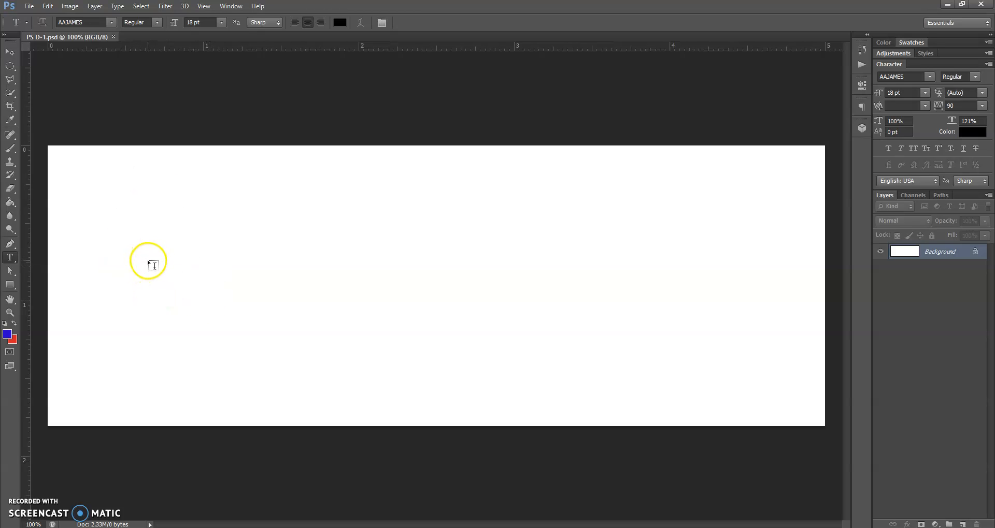
left_click(148, 261)
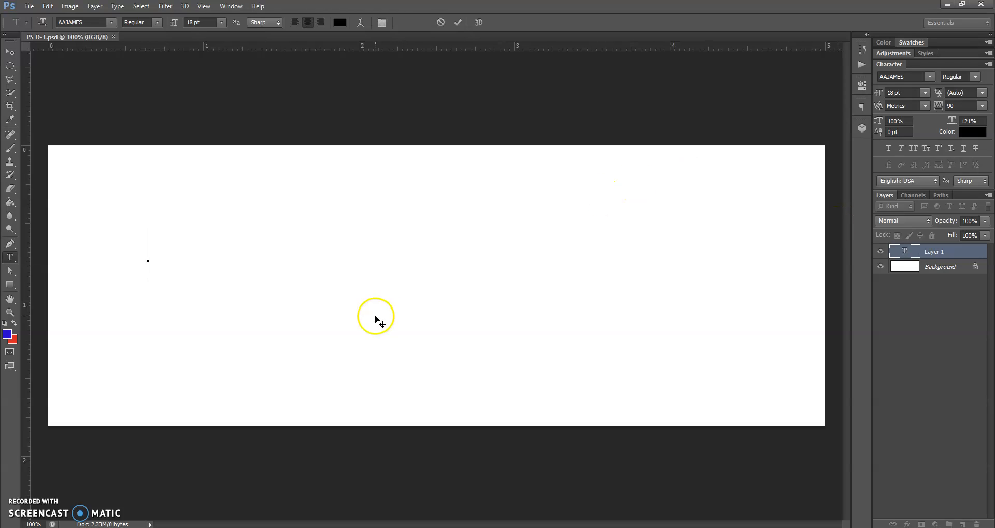
type("Mrs. T")
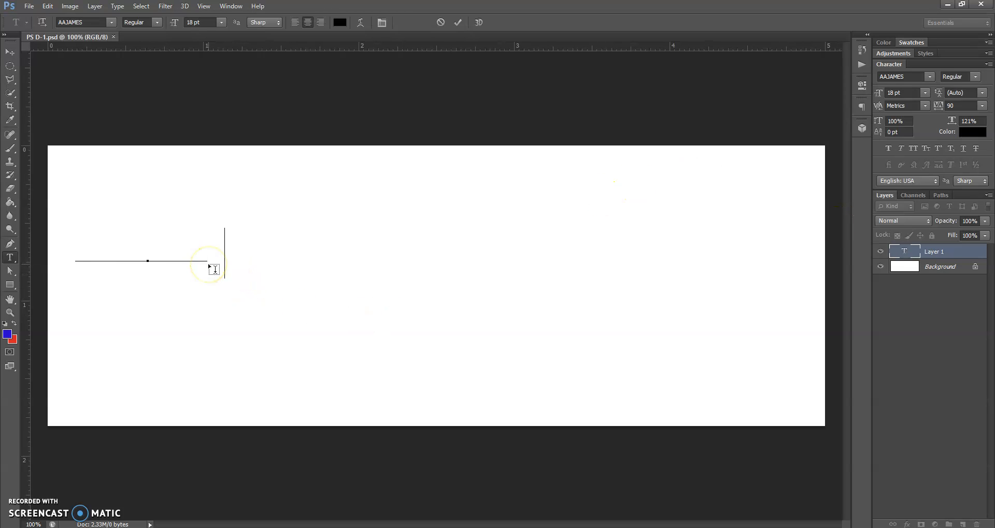
type("hielges")
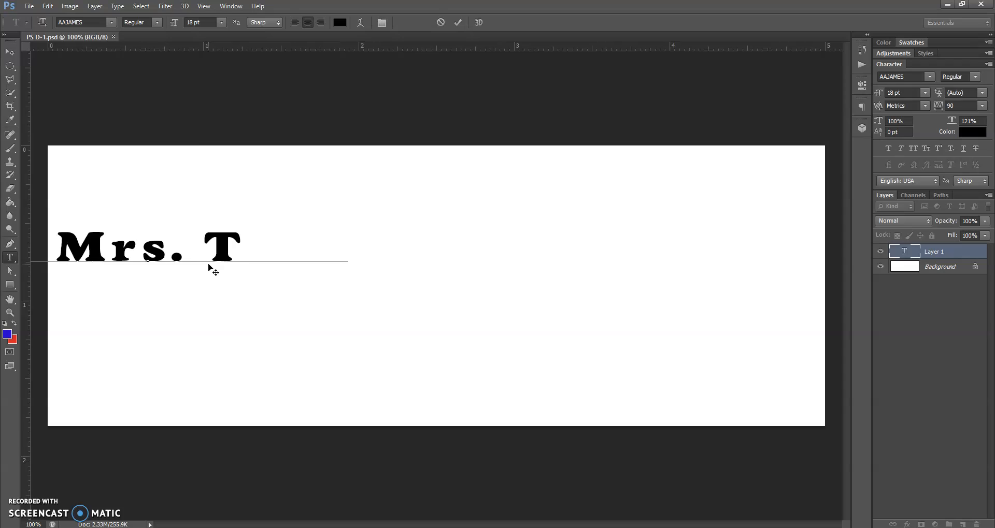
left_click(210, 253)
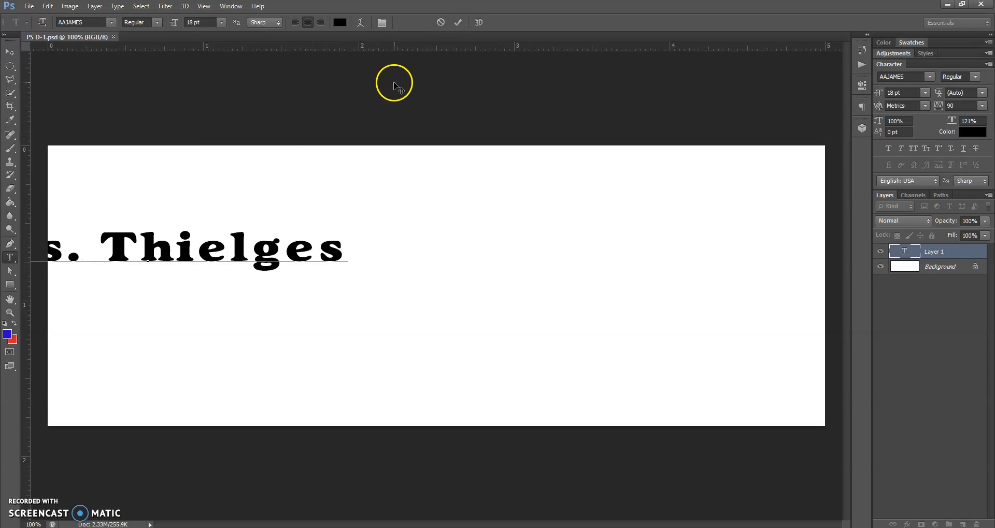
left_click(456, 24)
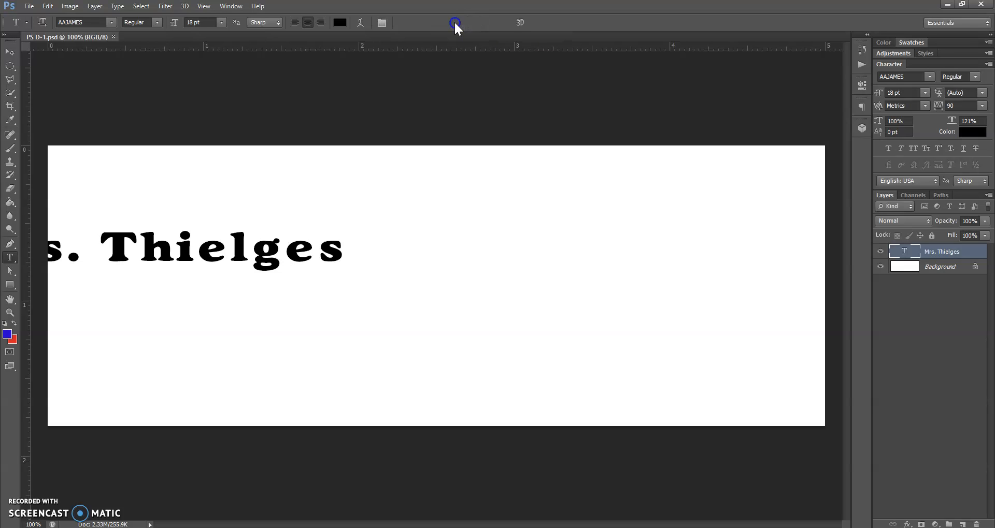
Step: Move the name text to the centre of the white canvas
left_click(9, 51)
left_click_drag(207, 238, 511, 269)
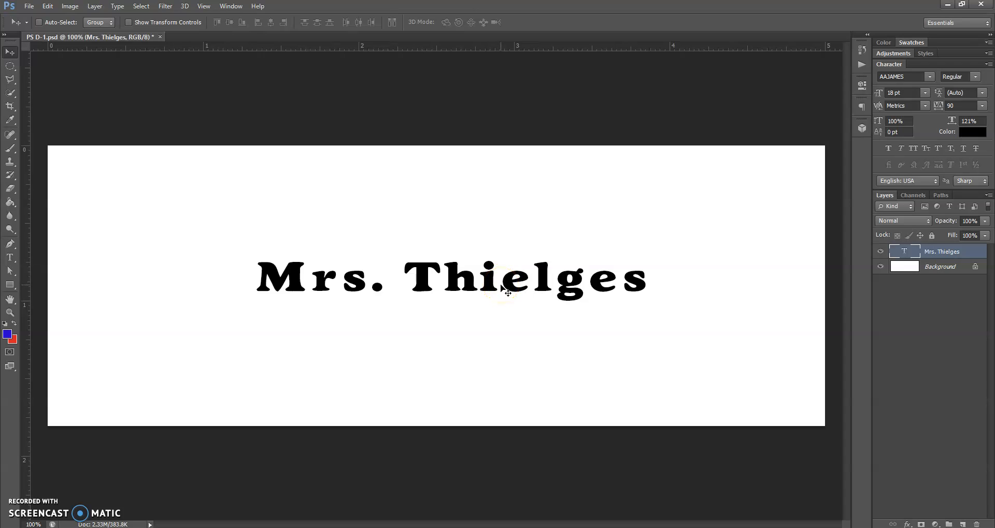
left_click_drag(502, 287, 489, 288)
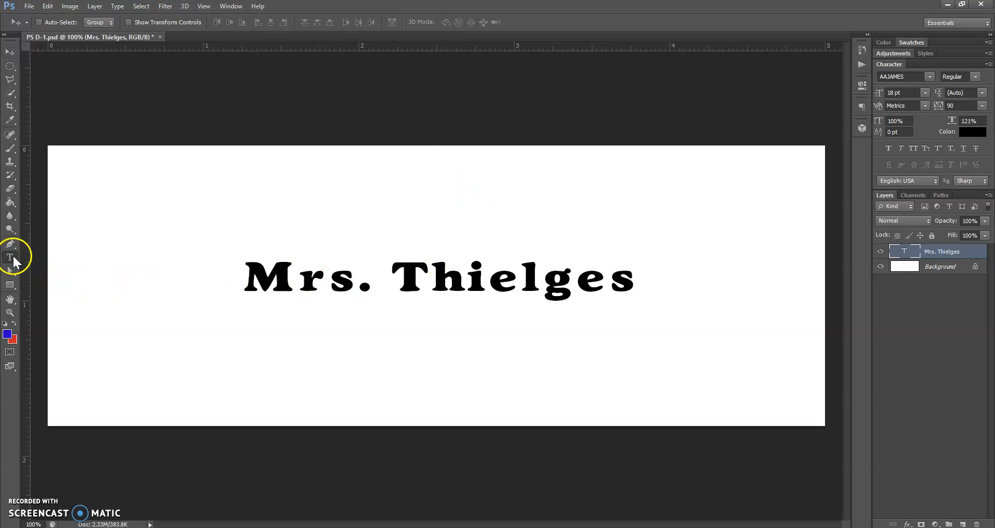
left_click(11, 258)
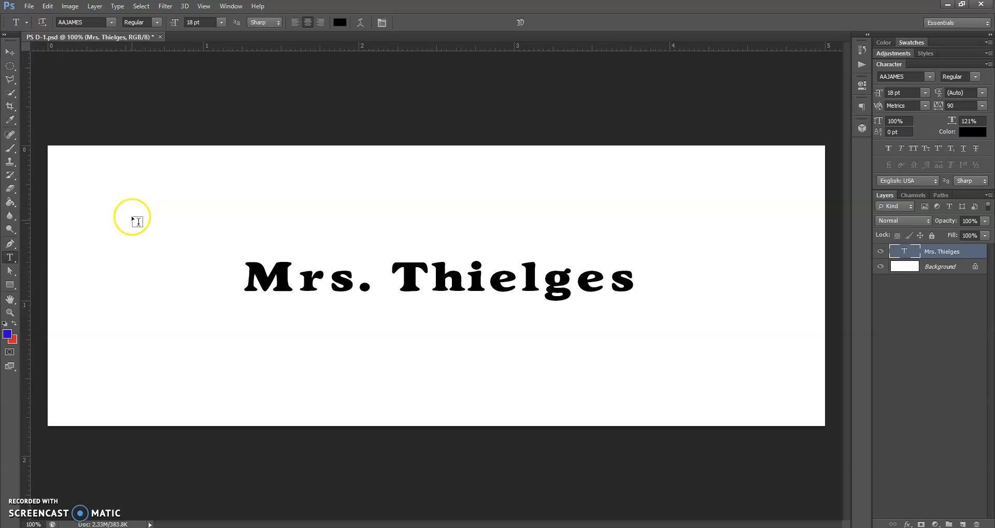
left_click(151, 193)
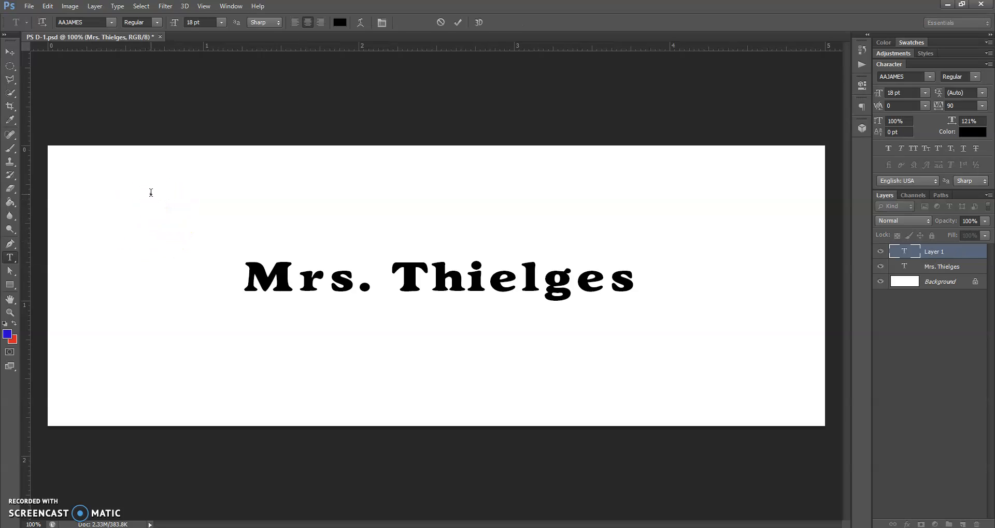
left_click(440, 22)
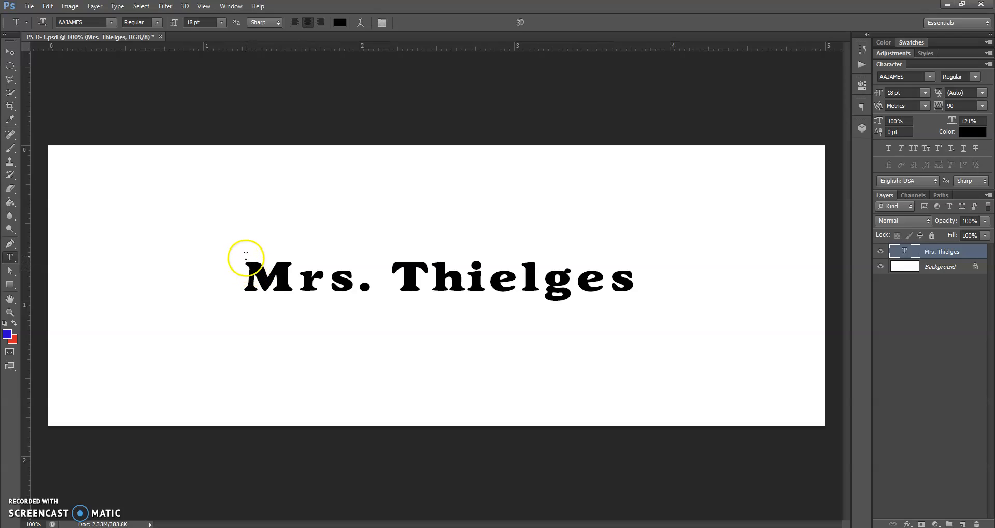
Step: Select all the characters of the existing name text for editing with the Horizontal Type tool
left_click(248, 277)
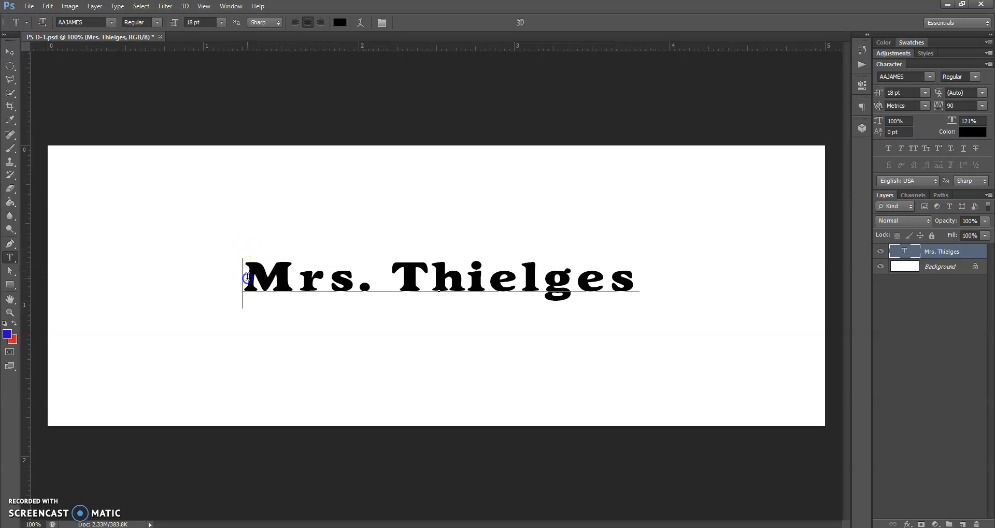
left_click_drag(246, 283, 639, 306)
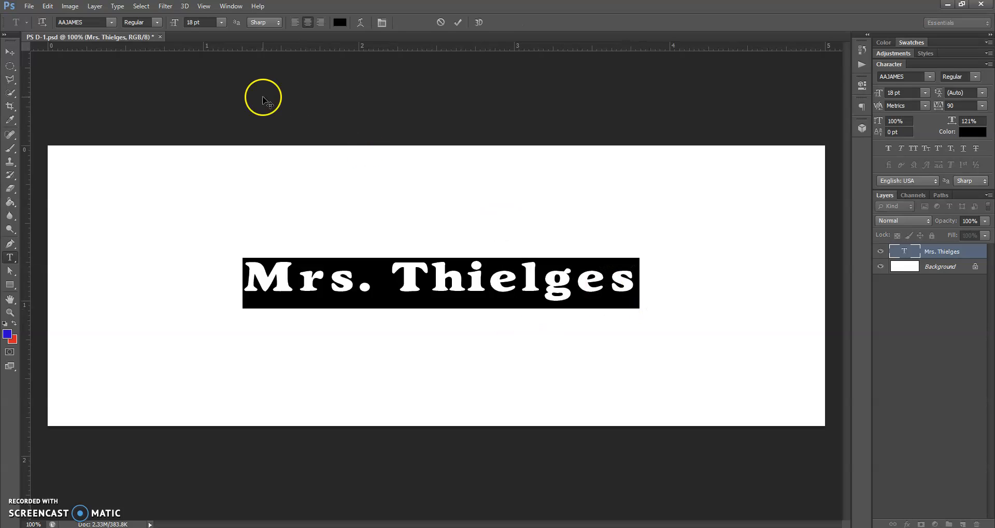
left_click(138, 51)
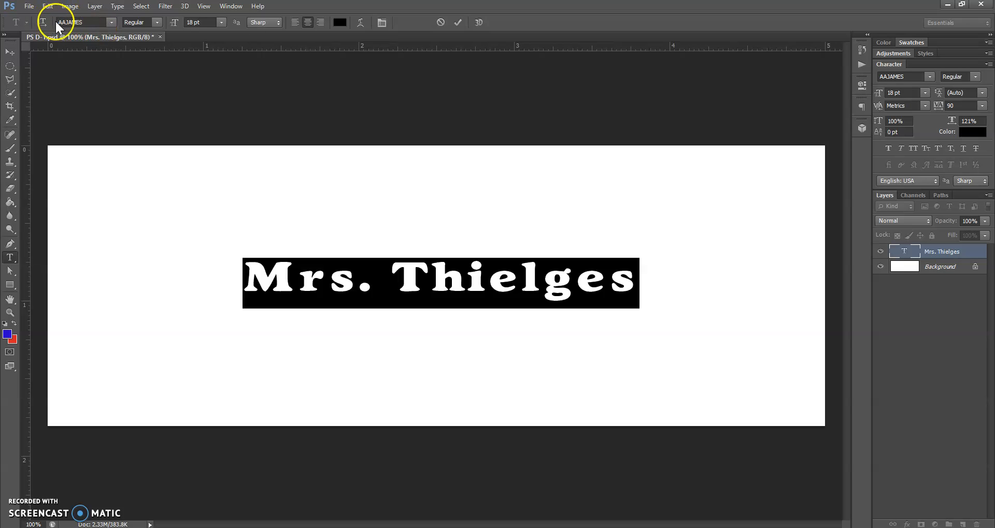
Step: Try the fonts AALITTLESQUIRT, Cooper Std, AAHOTTUB and AAFoo on the selected name text
left_click(113, 23)
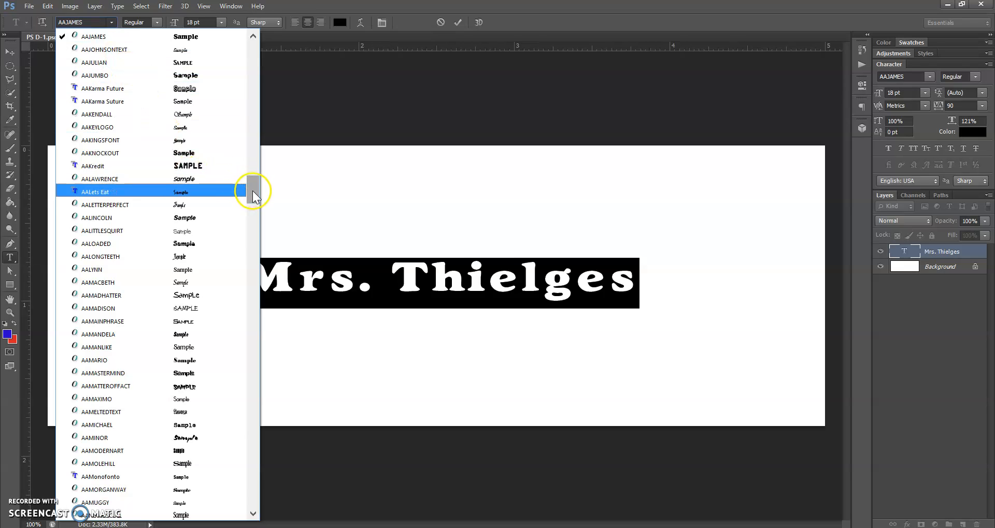
left_click(237, 230)
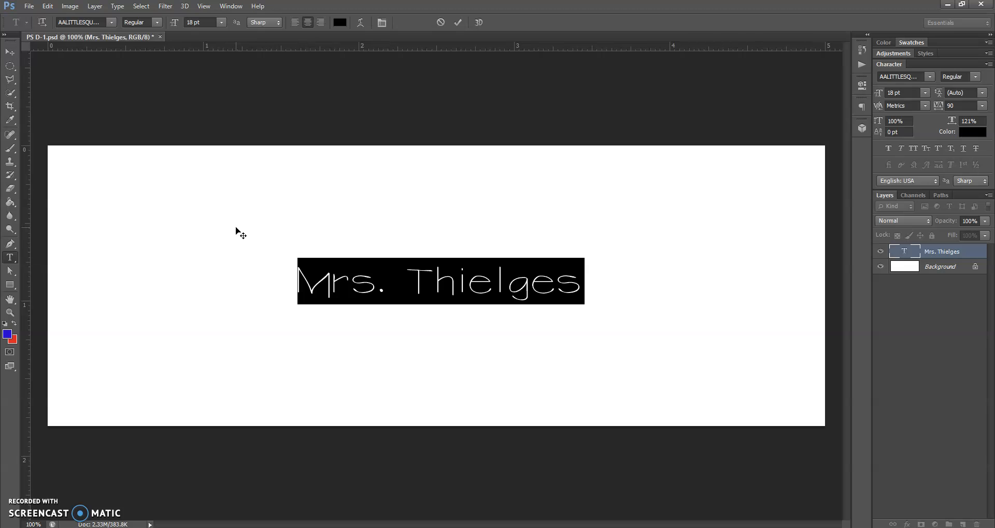
left_click(111, 22)
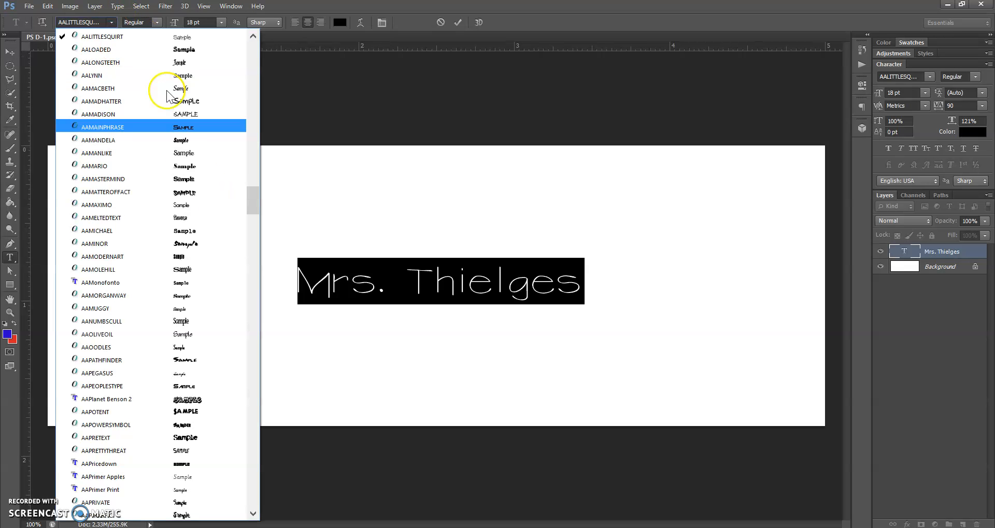
left_click_drag(253, 195, 251, 308)
left_click(222, 286)
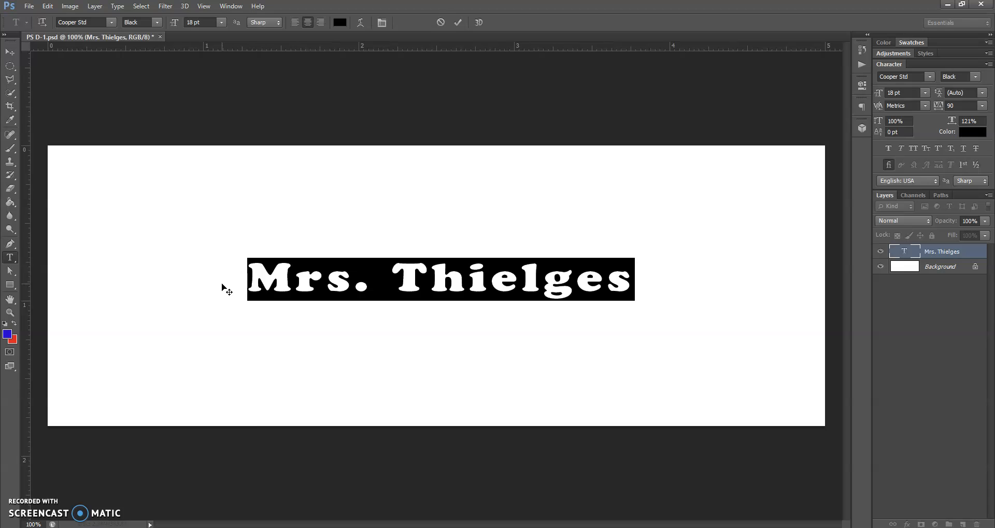
left_click(111, 22)
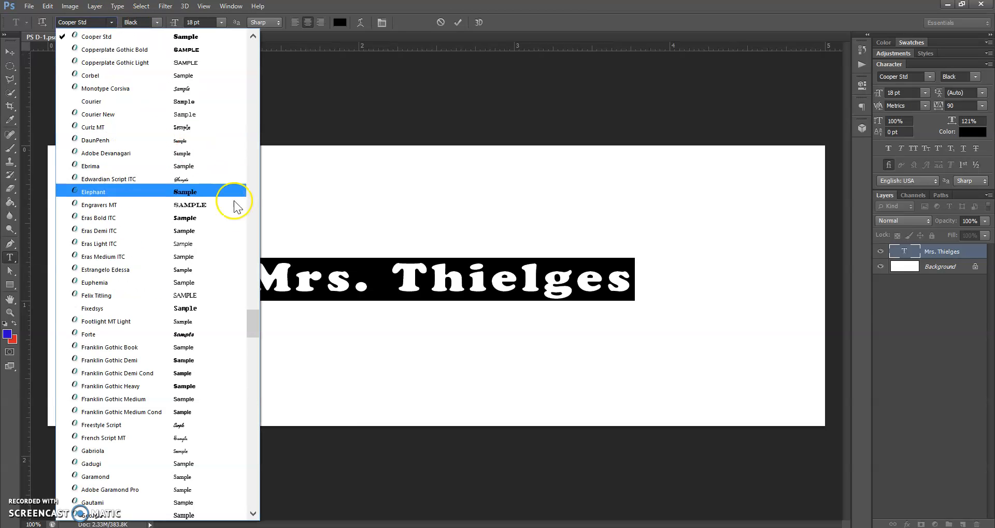
left_click_drag(254, 275, 241, 193)
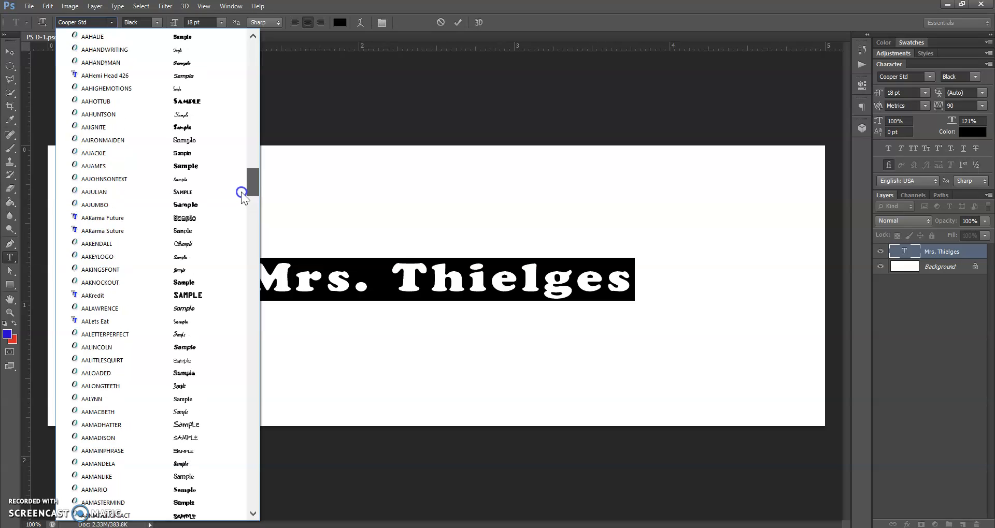
left_click(217, 99)
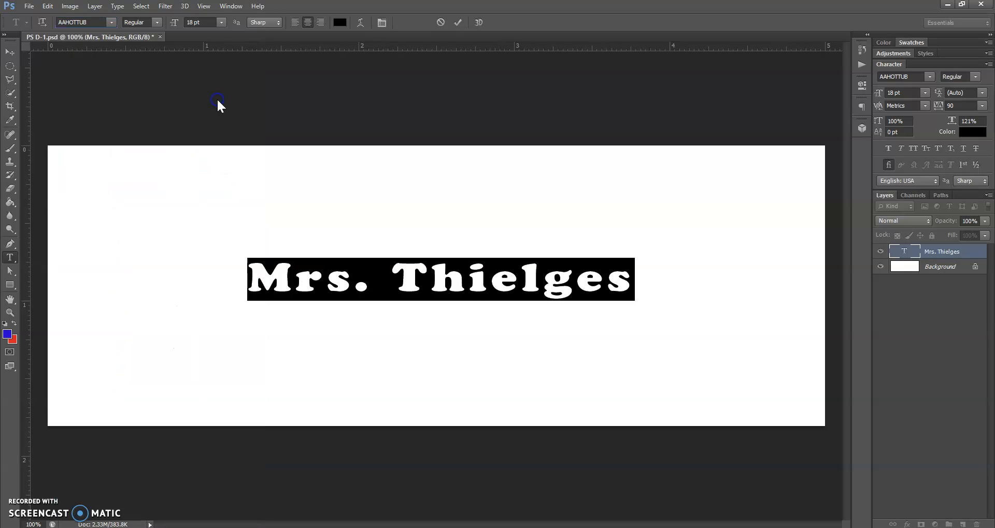
left_click(113, 22)
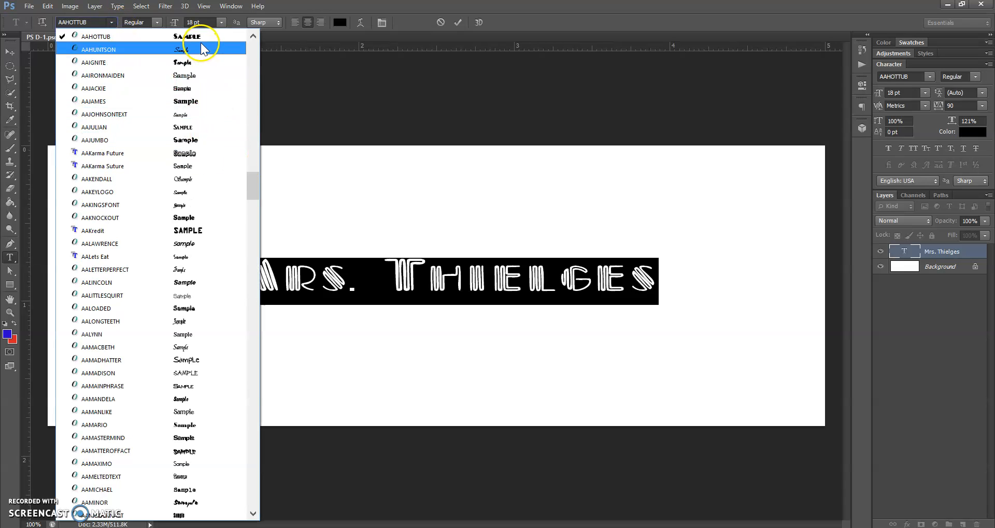
left_click_drag(255, 188, 256, 169)
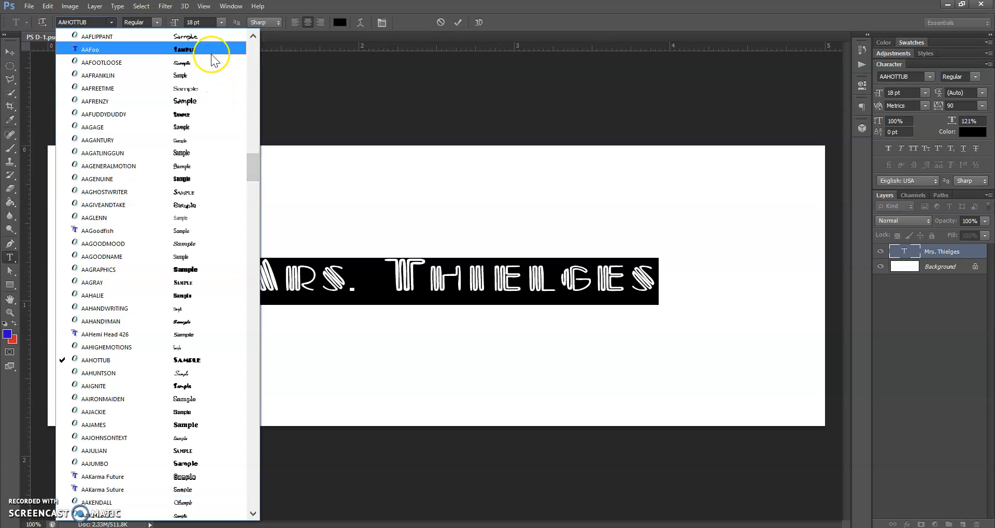
left_click(230, 49)
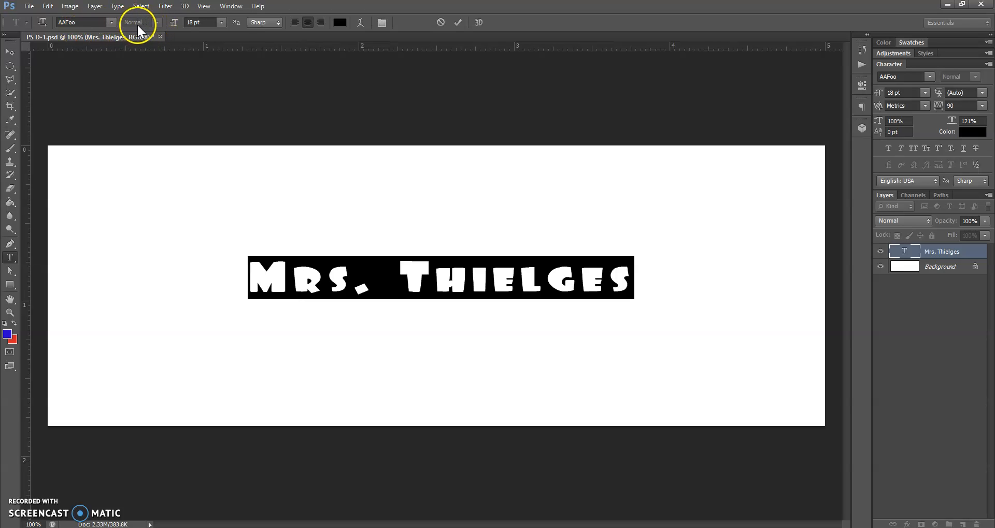
Step: Set the font of the selected name text to Times New Roman
left_click(110, 23)
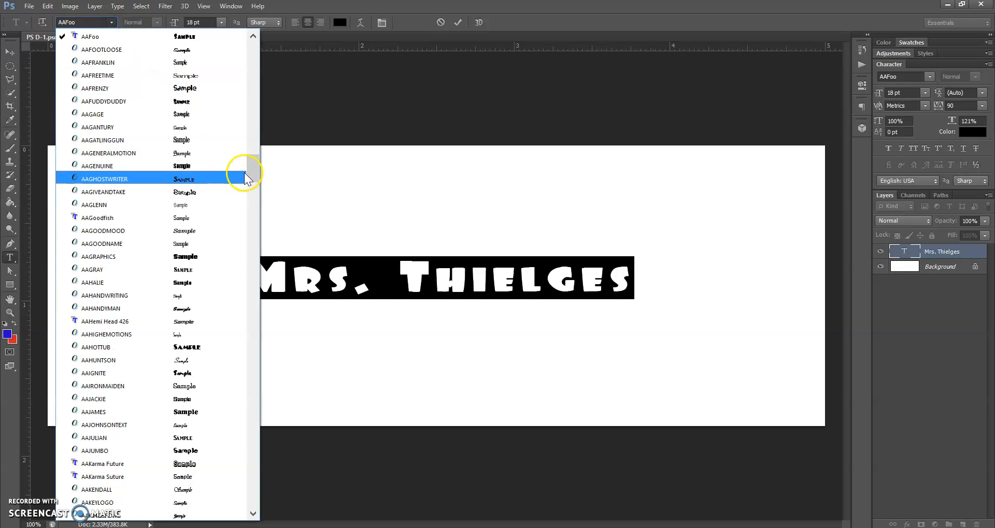
left_click(85, 23)
type("Times New Roman")
key("Tab")
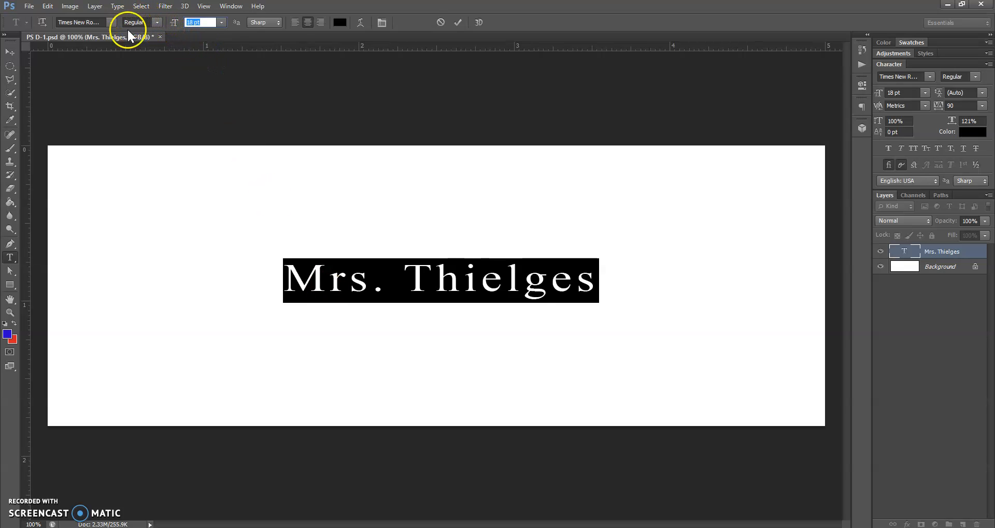
Step: Try the Italic, Bold and Bold Italic font styles on the selected name text
left_click(156, 22)
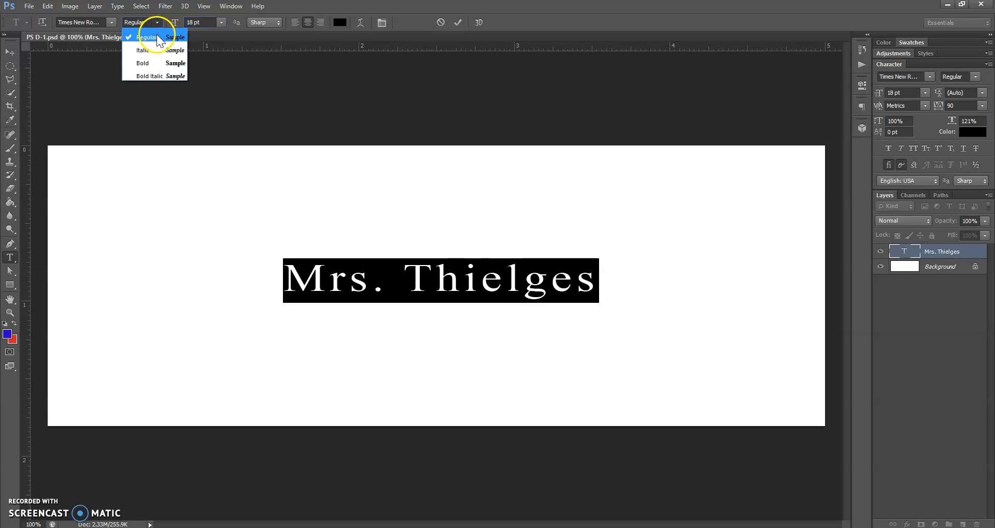
left_click(157, 48)
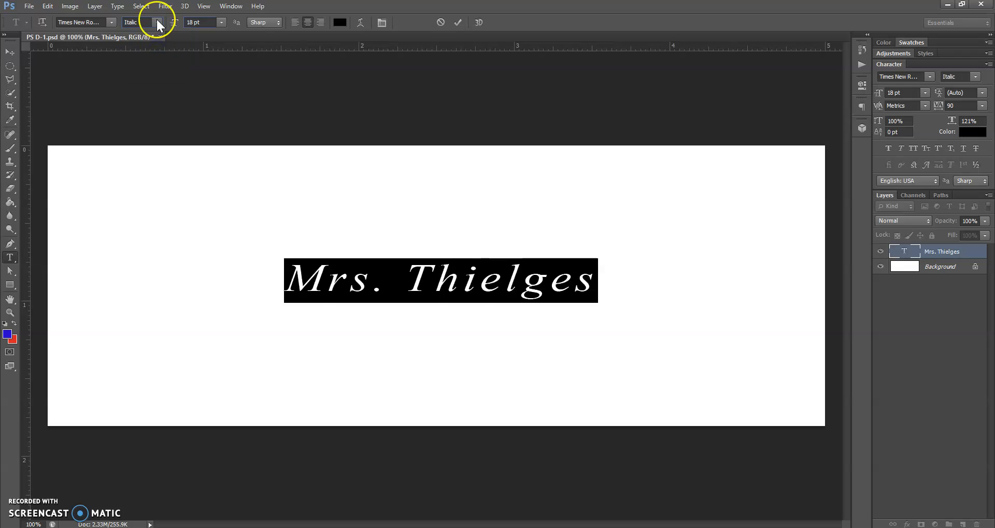
left_click(157, 21)
left_click(155, 62)
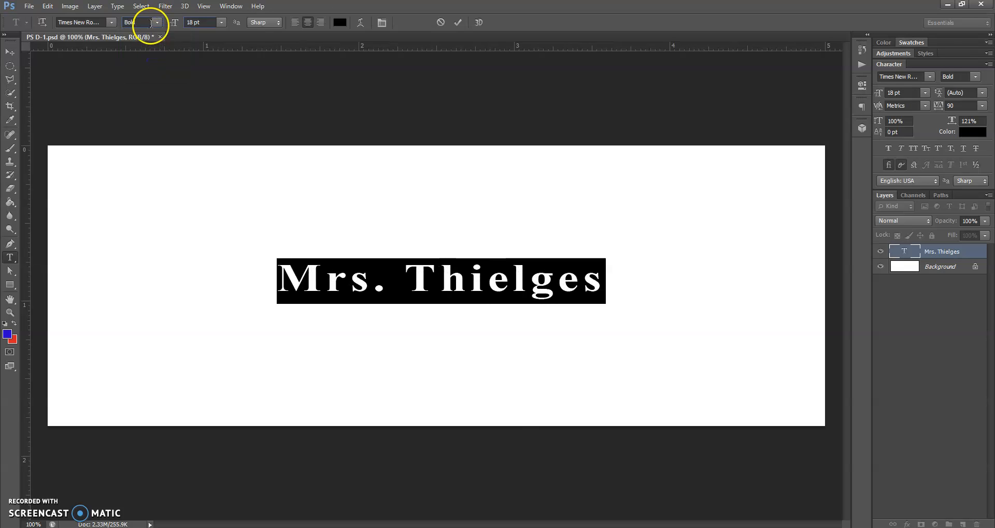
left_click(157, 22)
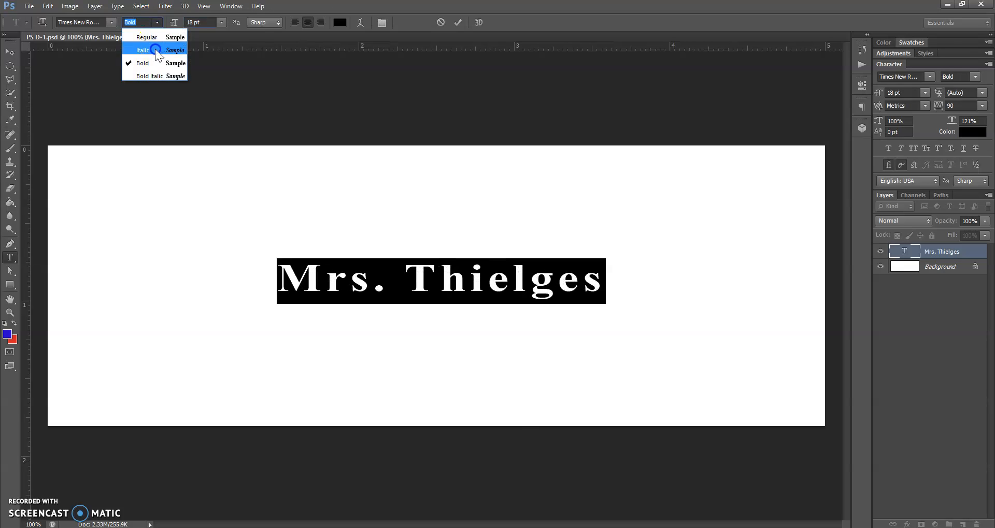
left_click(154, 77)
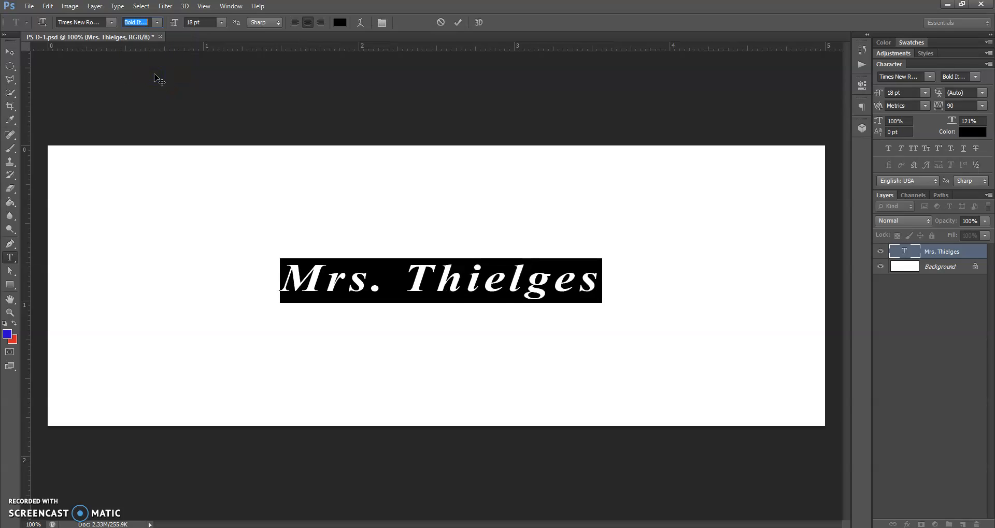
Step: Set the font of the selected name text to AAFoo
left_click(93, 24)
type("AAFoo")
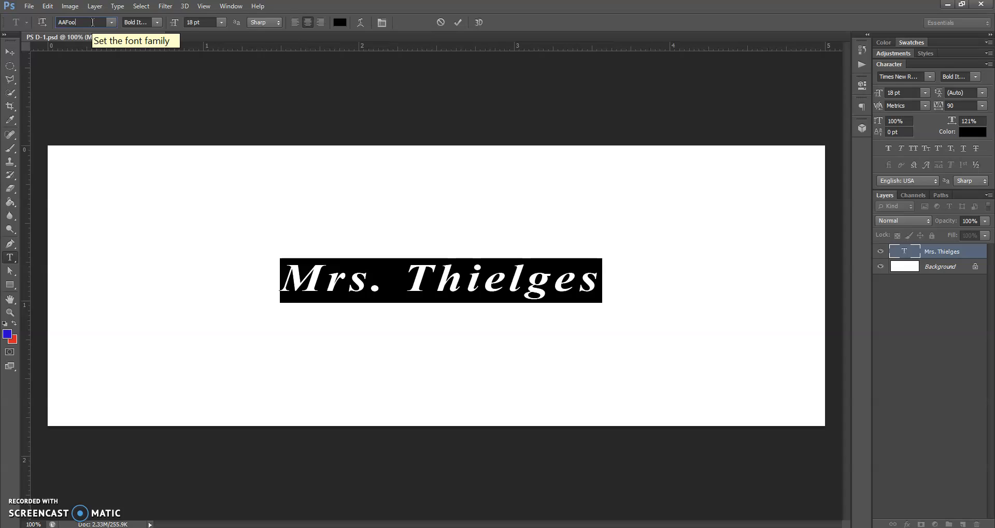
key("Return")
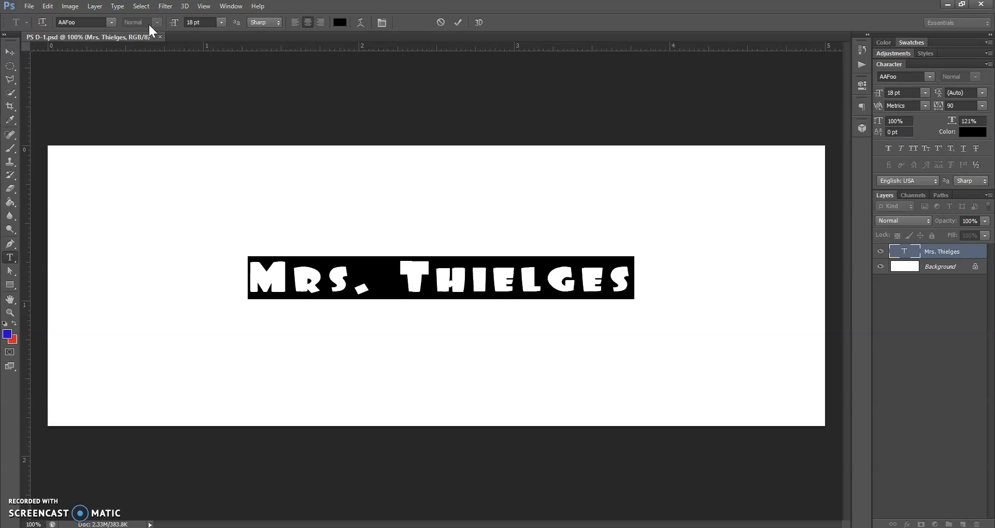
Step: Try font sizes of 72, 50, 30 and 25 pt on the selected name text
left_click(176, 26)
left_click(221, 22)
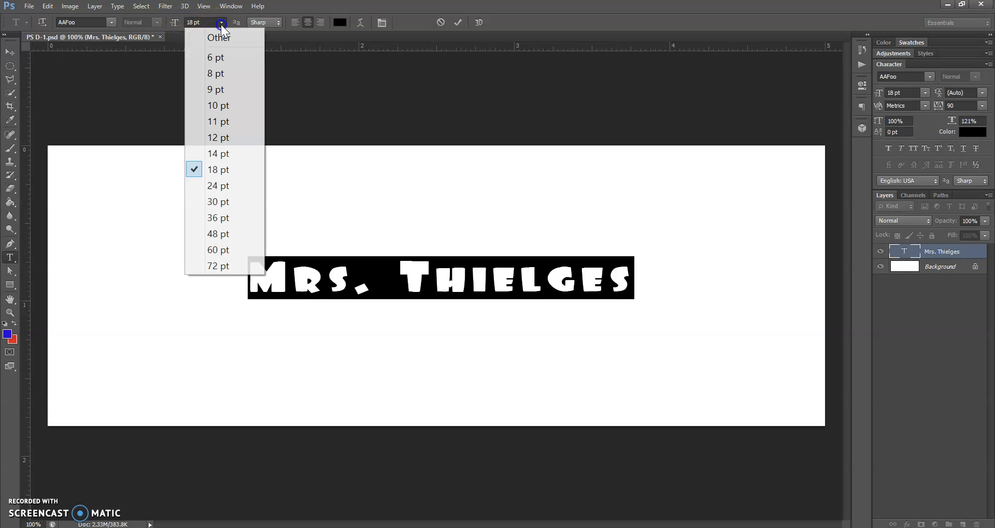
left_click(217, 265)
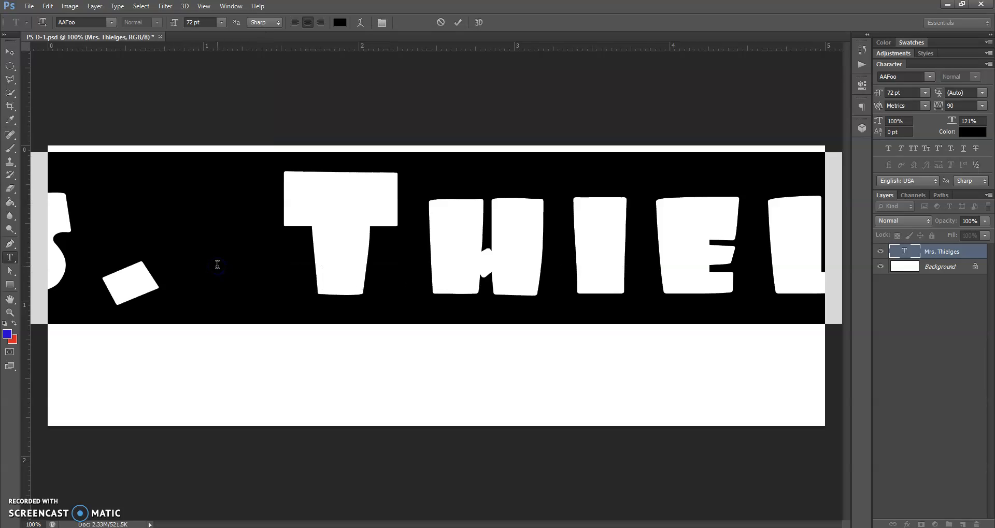
double_click(194, 21)
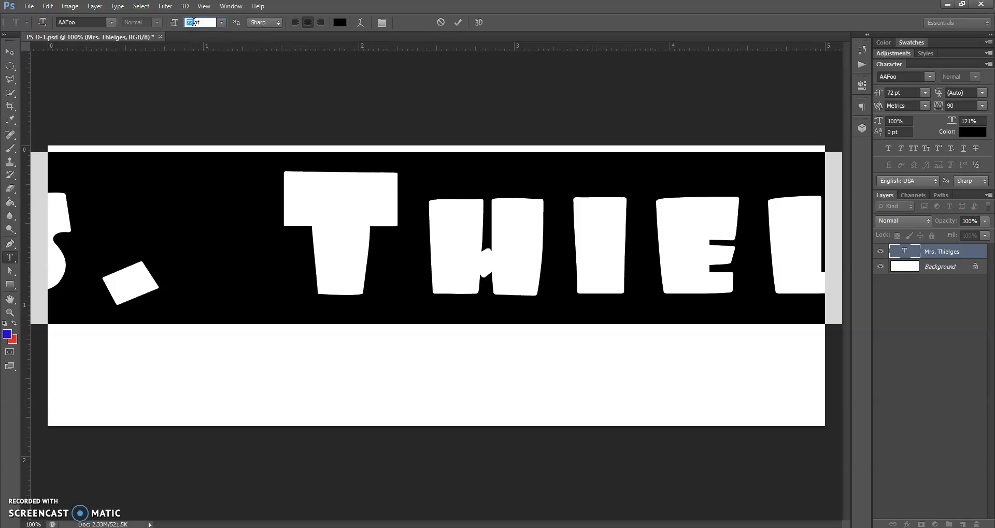
type("50")
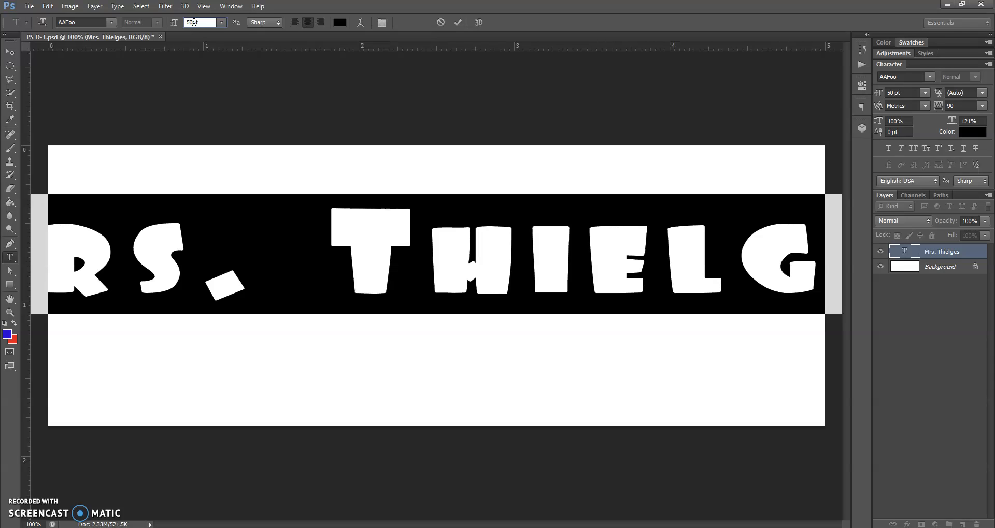
left_click(220, 23)
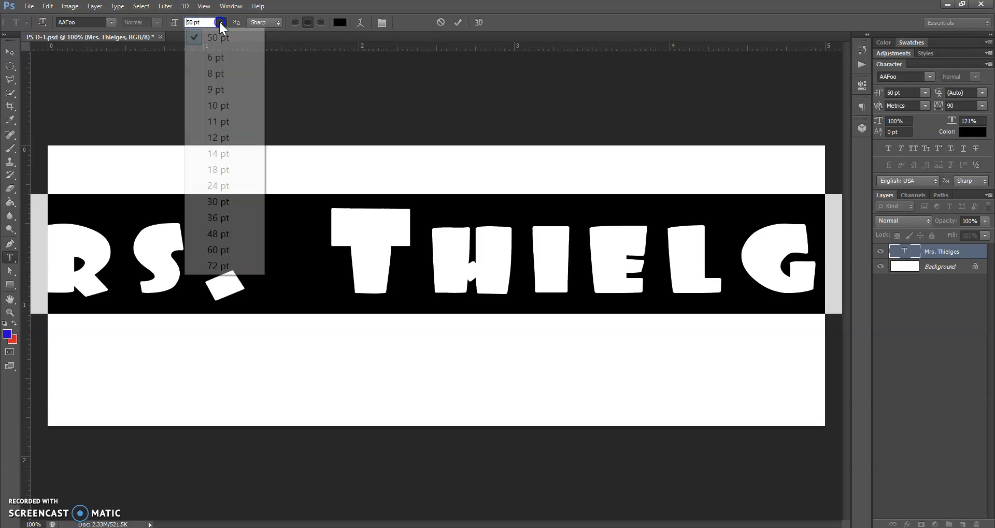
left_click(235, 202)
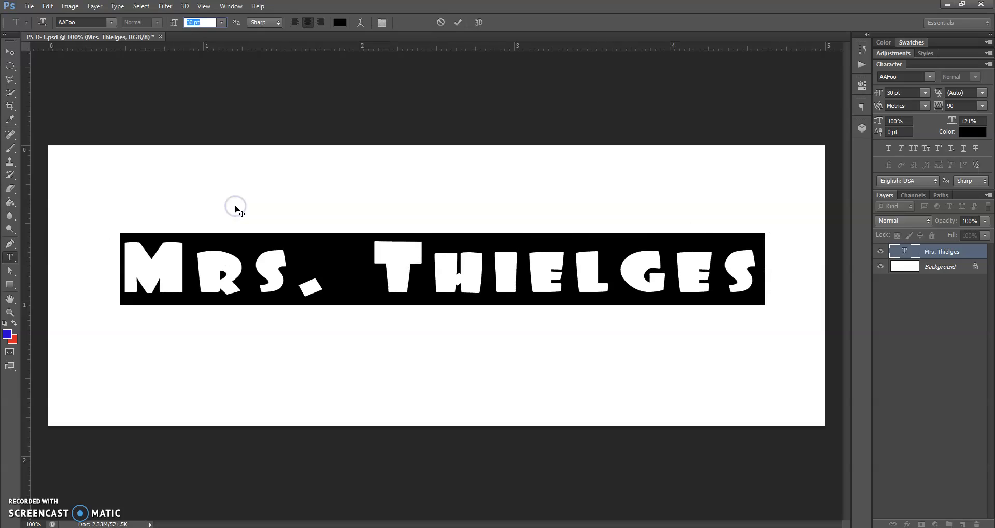
left_click(198, 23)
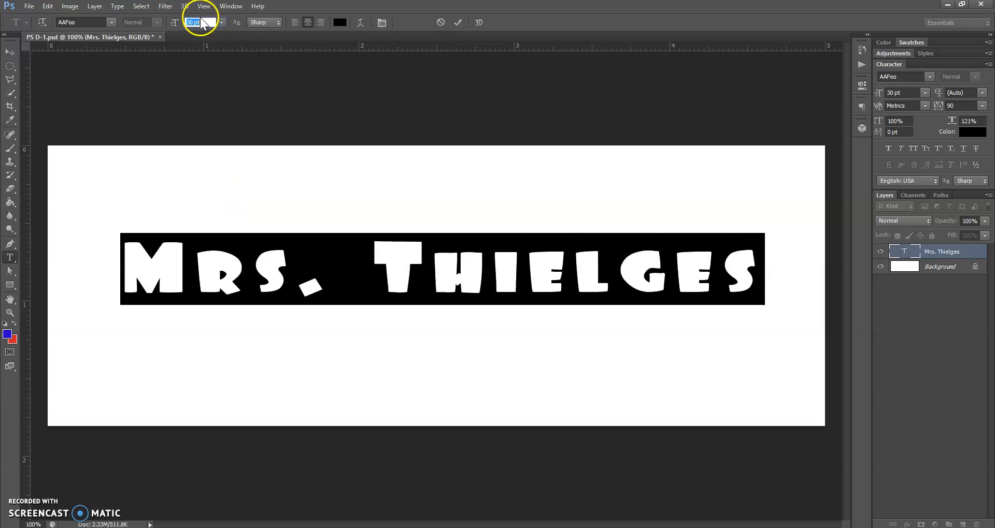
type("25")
key("Return")
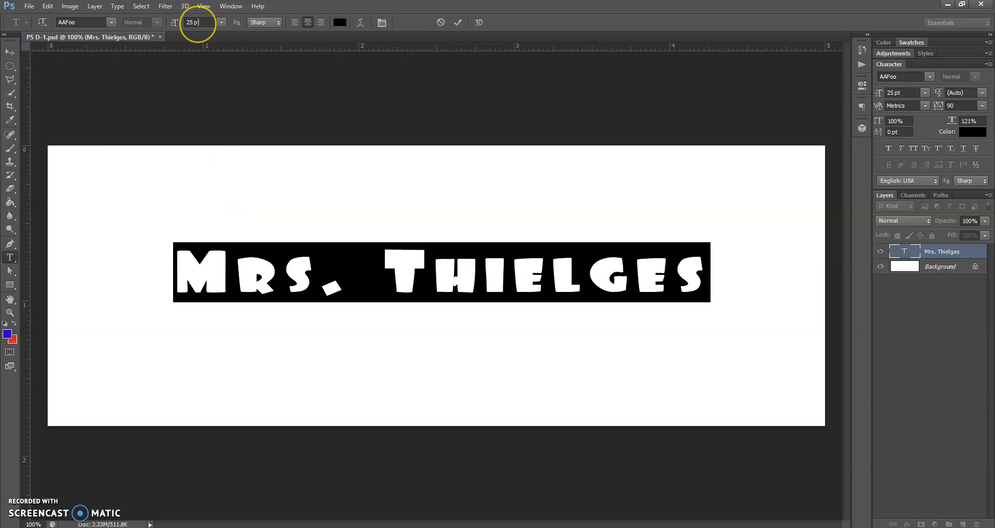
Step: Set the font size of the selected name text to 35 pt
left_click(198, 23)
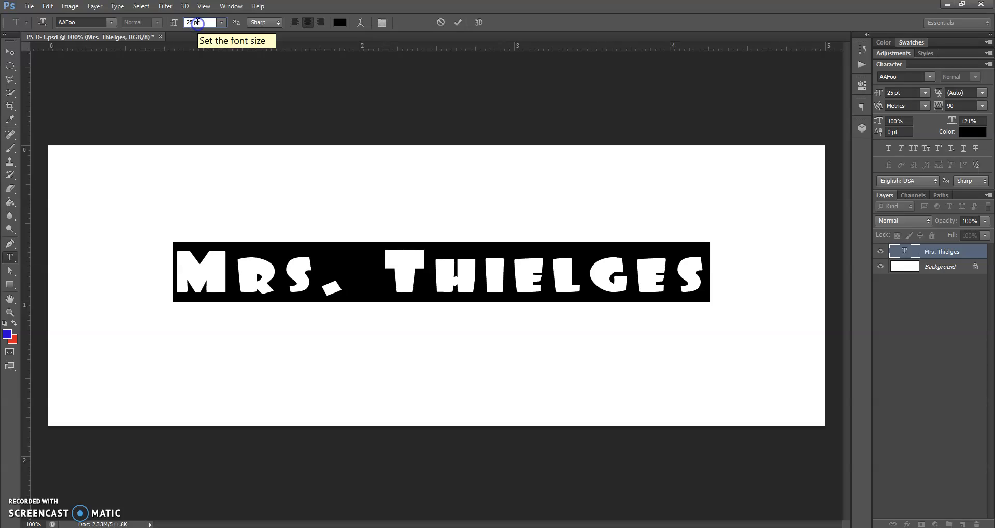
double_click(204, 22)
type("35")
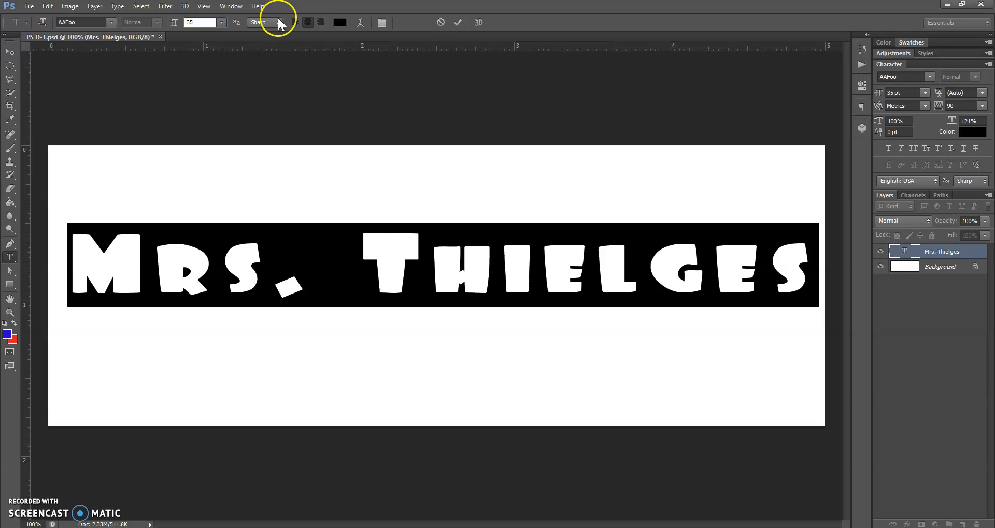
Step: Try the red text colour d32929 on the name text and cancel the colour change
left_click(341, 23)
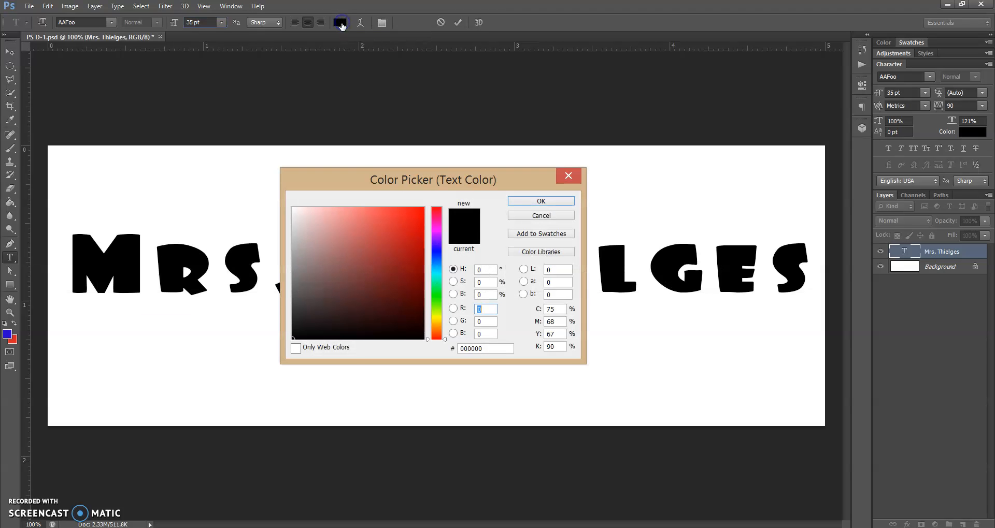
left_click_drag(384, 262, 398, 230)
left_click(525, 202)
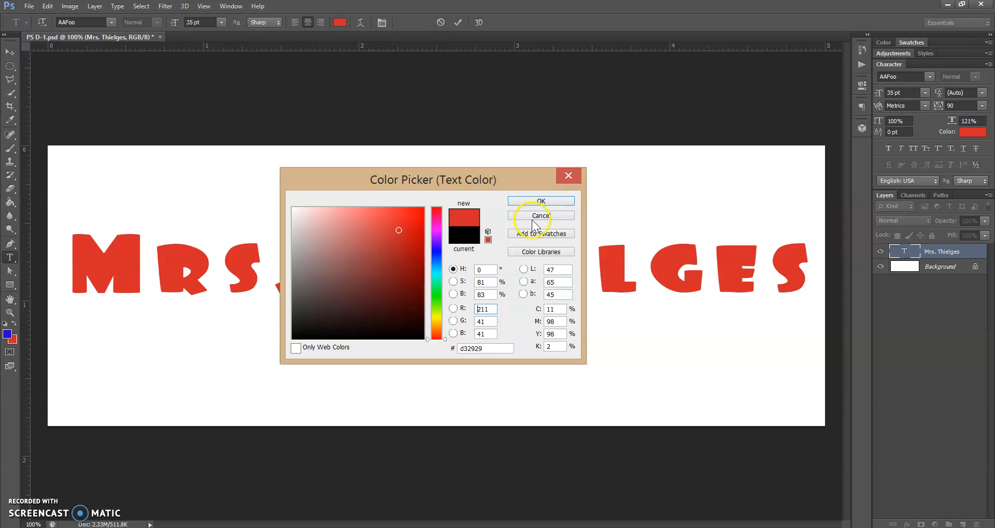
left_click(536, 218)
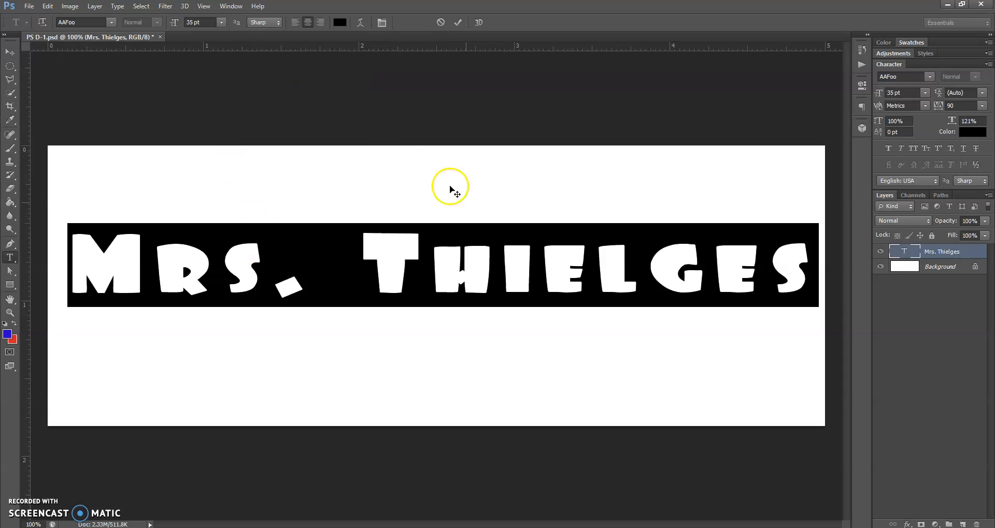
Step: Commit the current formatting edits to the name text
left_click(458, 22)
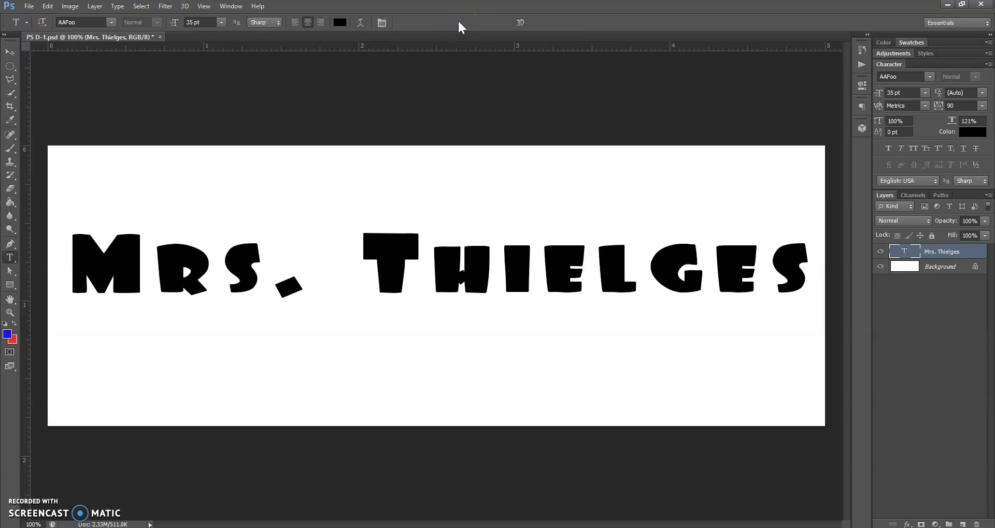